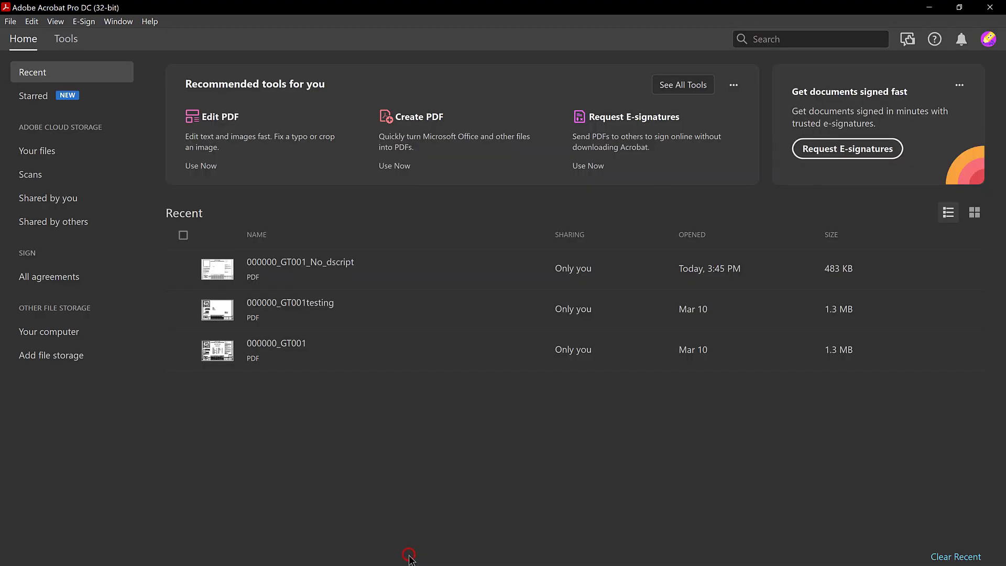
Step: Open the recent 000000_GT001_No_dscript title sheet in Prepare Form mode, with no fields auto-detected
left_click(331, 269)
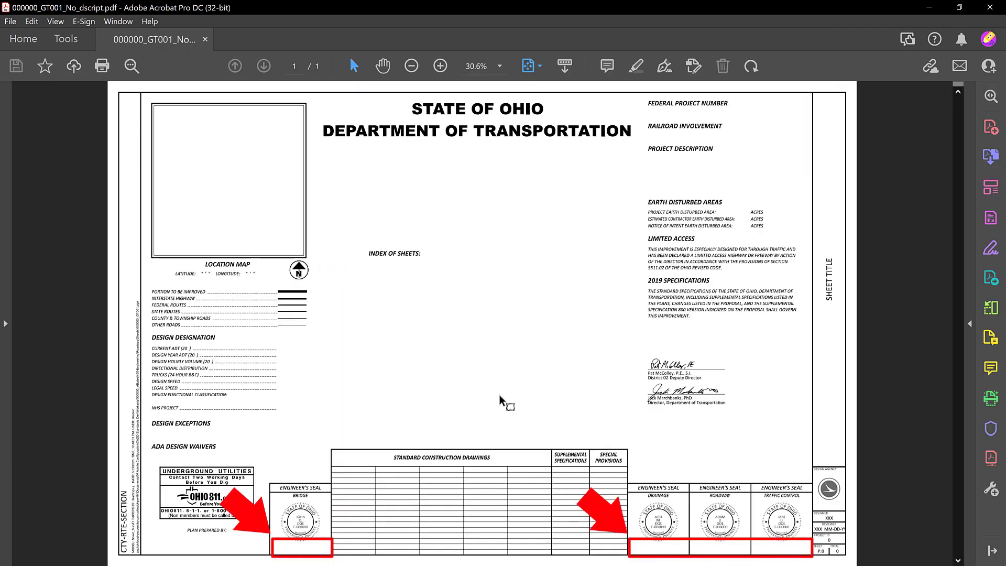
left_click(66, 39)
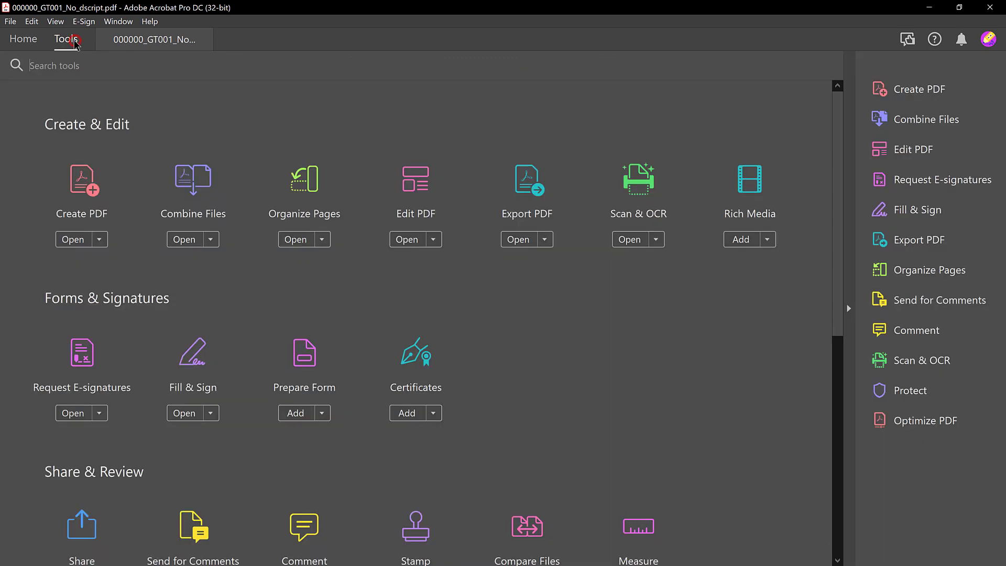
left_click(301, 358)
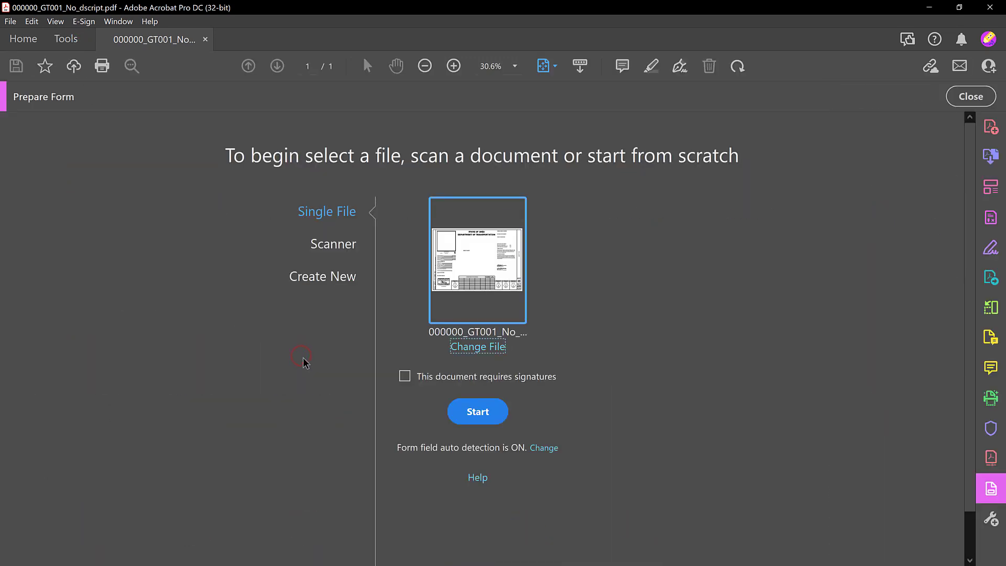
left_click(480, 412)
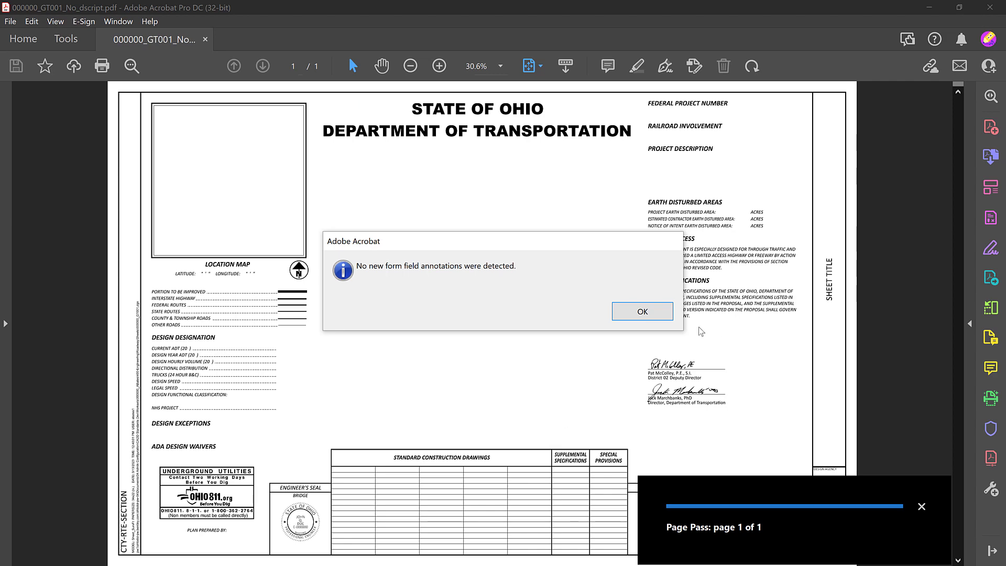
left_click(642, 312)
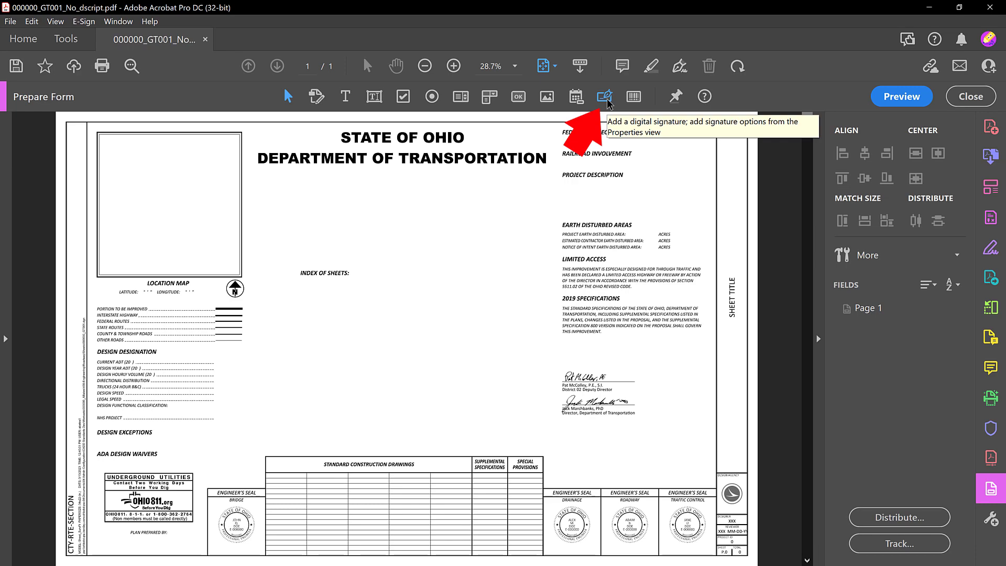
Step: Add a required digital signature field under the Bridge seal, named after the bridge engineer
left_click(605, 97)
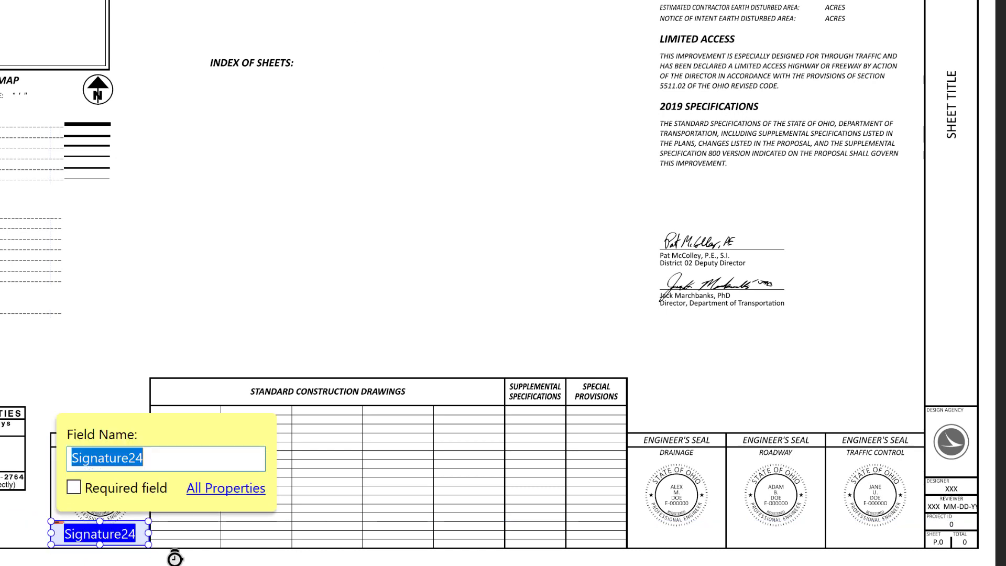
double_click(175, 457)
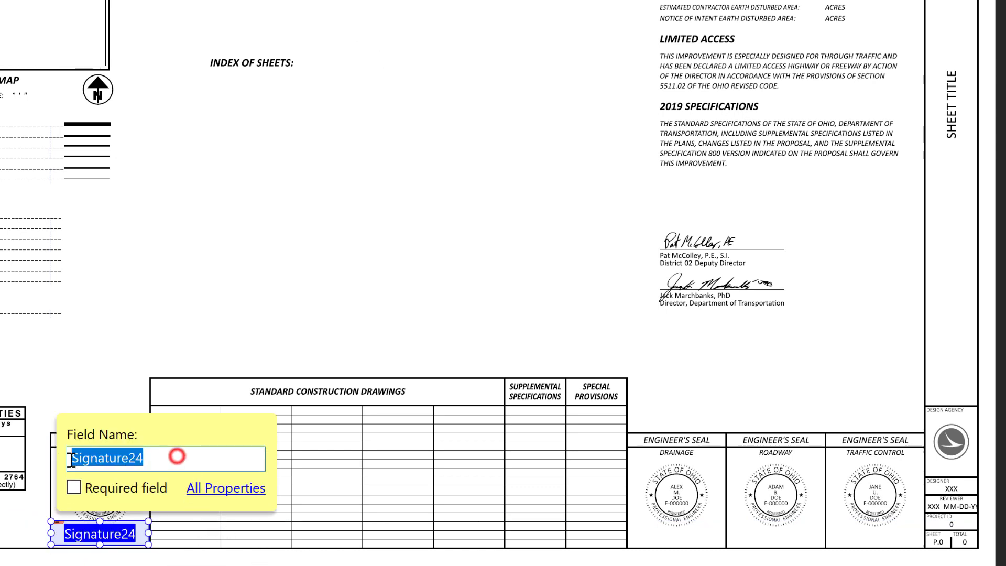
type("Johi")
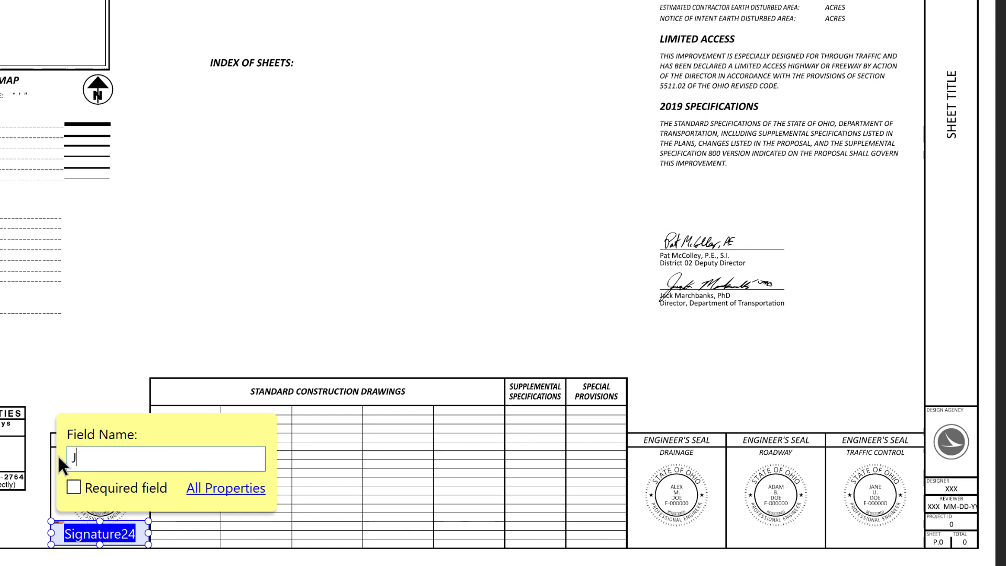
key("BackSpace")
type("n Doe")
key("BackSpace")
key("BackSpace")
key("BackSpace")
type("E Doe")
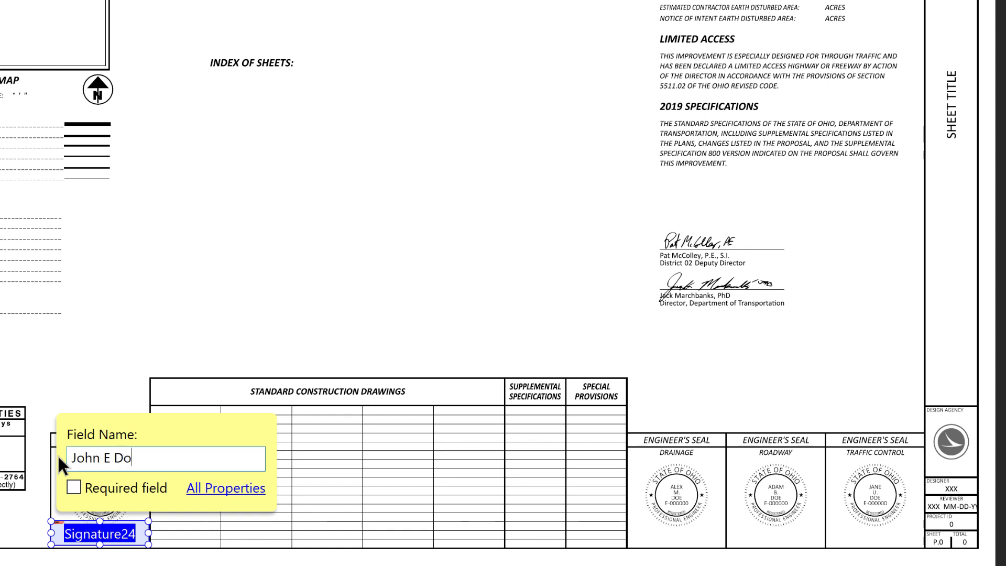
left_click(119, 490)
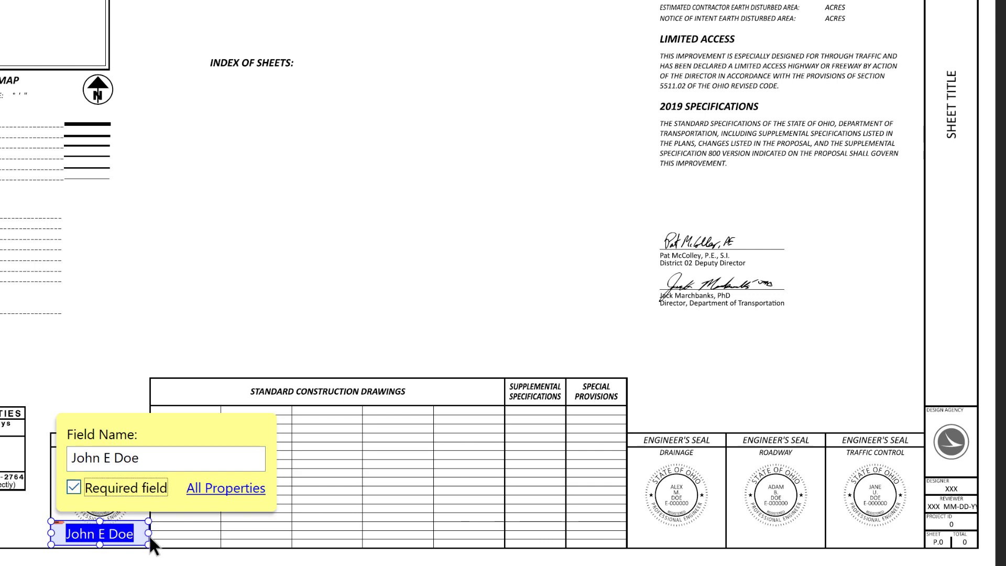
left_click(648, 386)
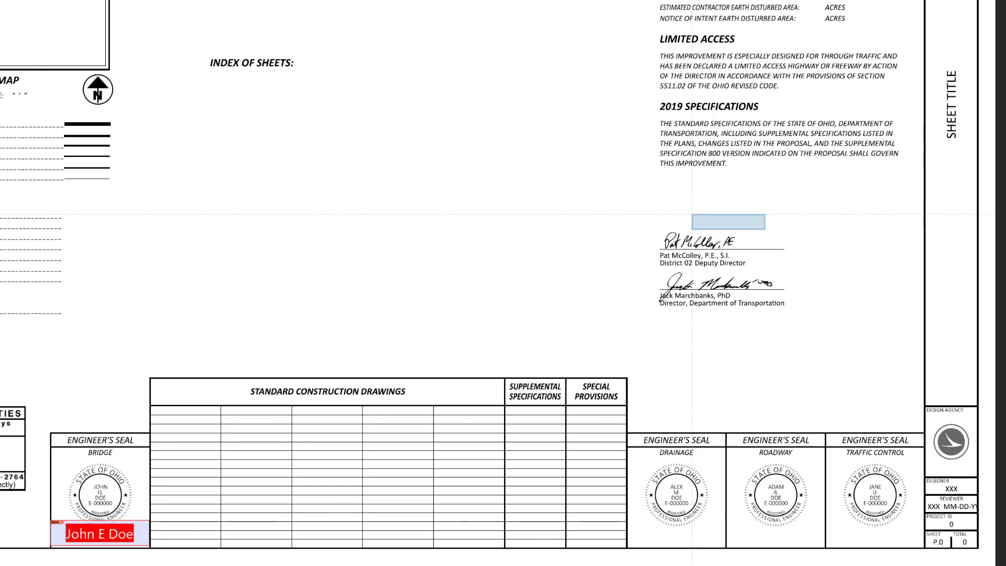
Step: Draw required signature fields under the Drainage, Roadway and Traffic Control seals
left_click_drag(628, 523, 722, 546)
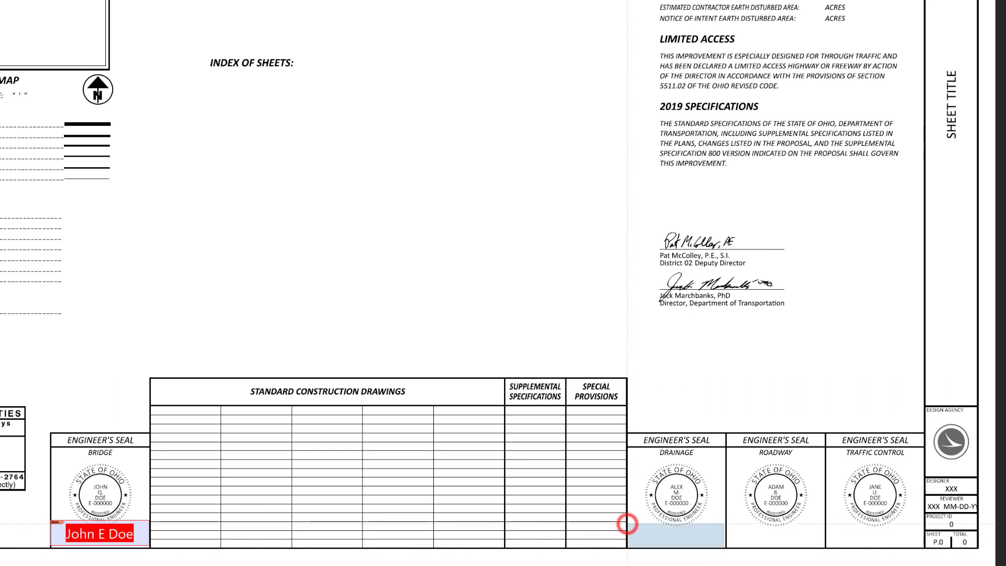
left_click(680, 491)
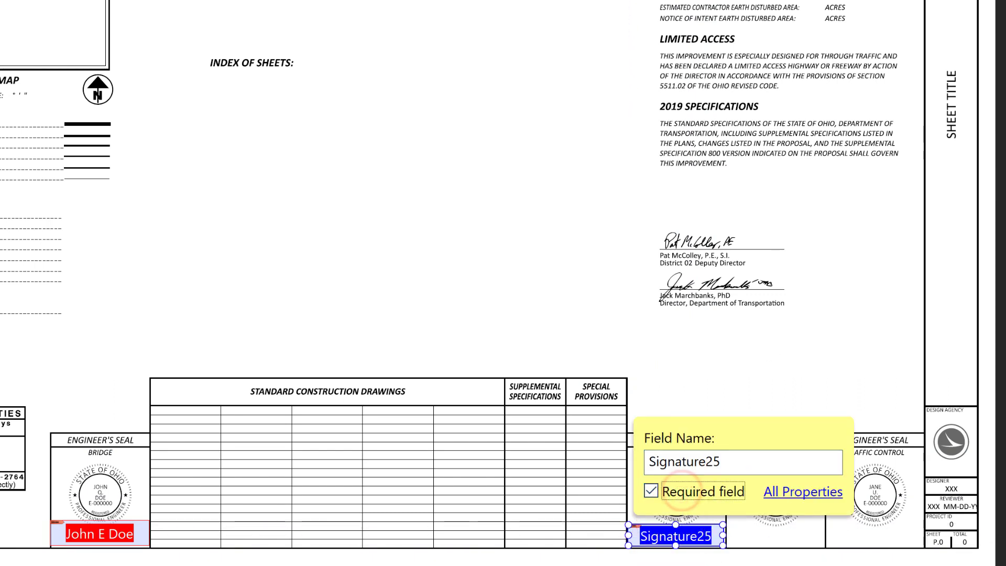
left_click(681, 492)
mouse_move(727, 525)
left_mouse_down()
mouse_move(823, 545)
mouse_move(920, 545)
left_mouse_up()
left_click(794, 492)
left_click(790, 471)
left_click(849, 491)
left_click(890, 411)
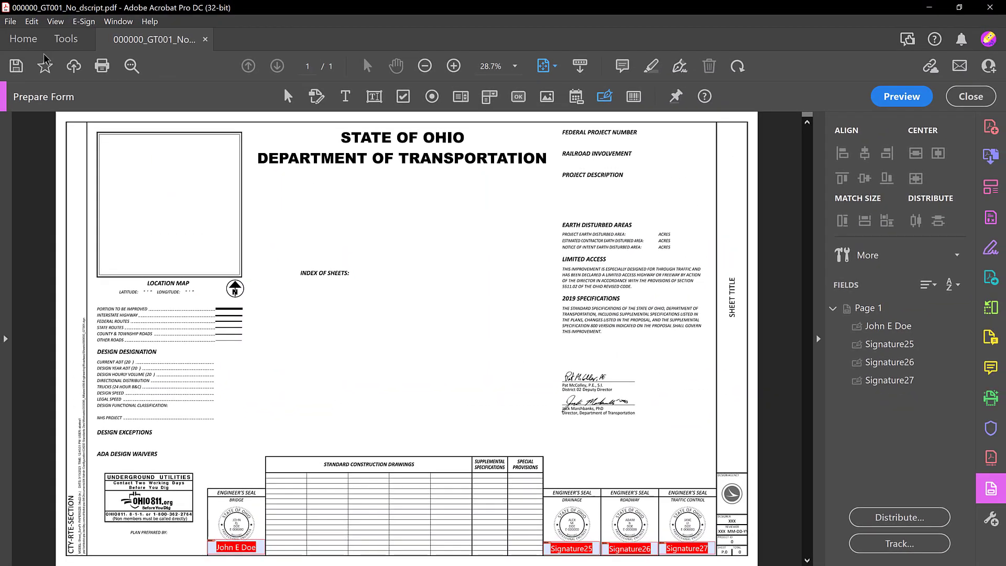
Step: Save the form over 000000_GT001_No_dscript_New.pdf in Redo videos, then close and reopen it
left_click(17, 65)
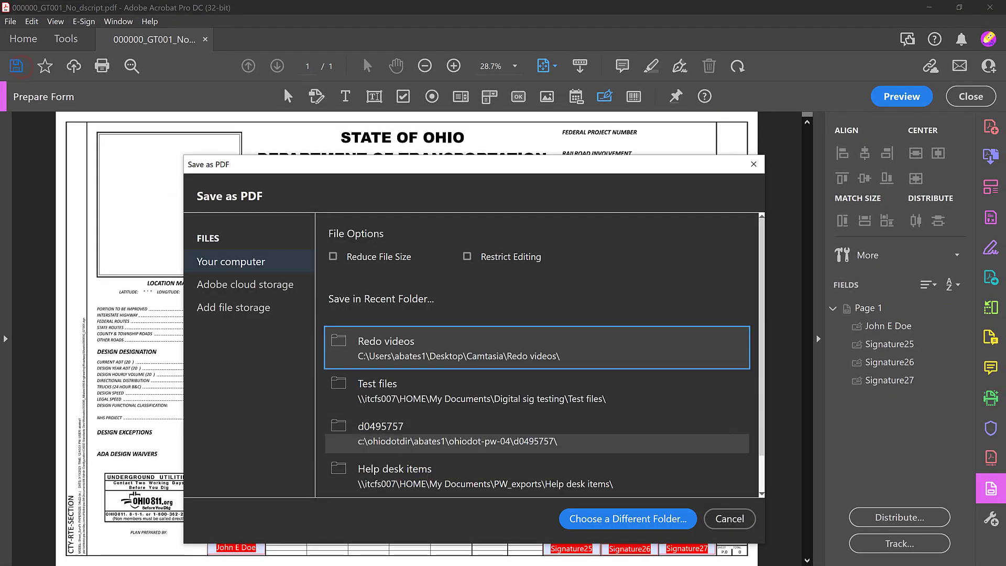
left_click(507, 348)
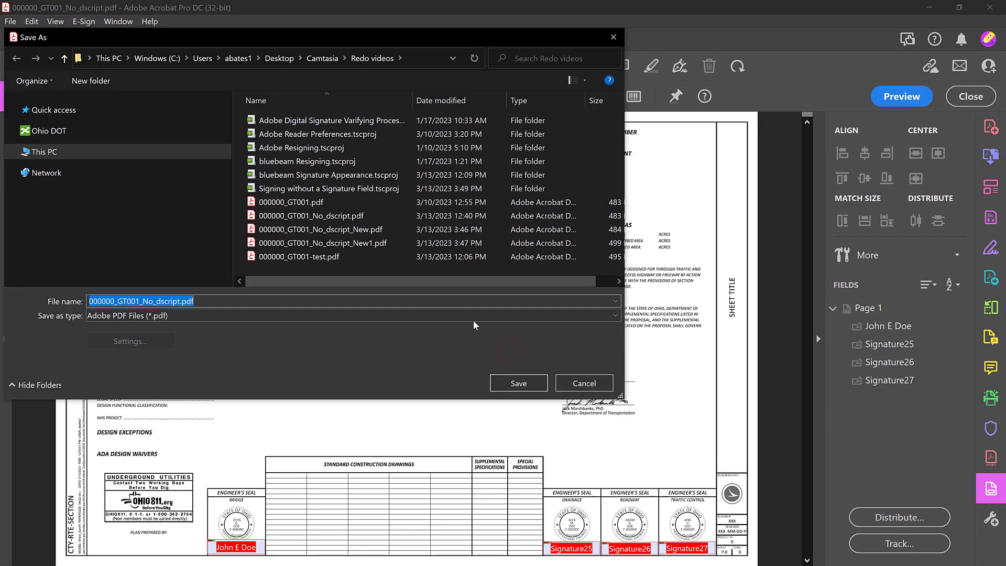
left_click(377, 229)
left_click(518, 383)
left_click(537, 352)
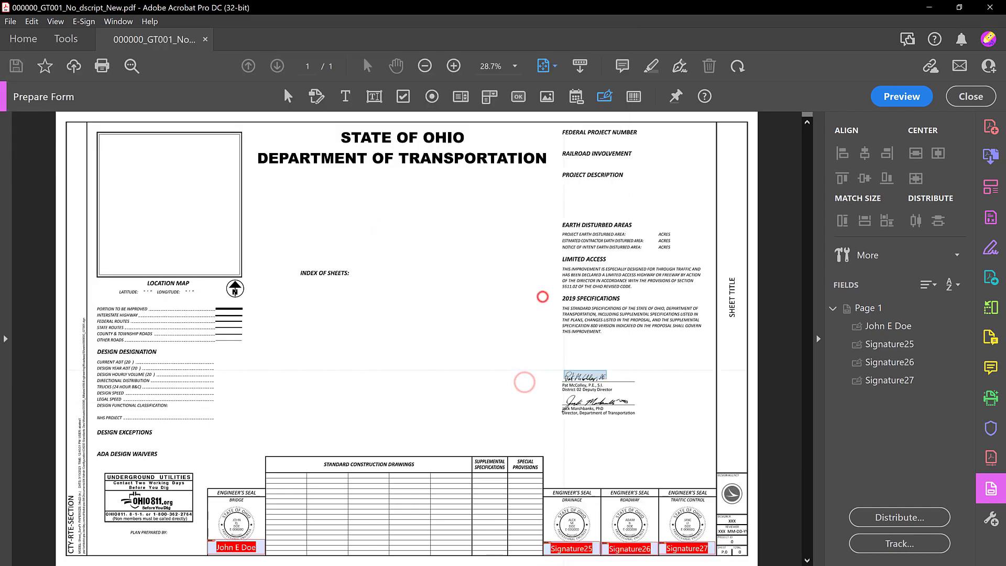
left_click(205, 40)
left_click(300, 270)
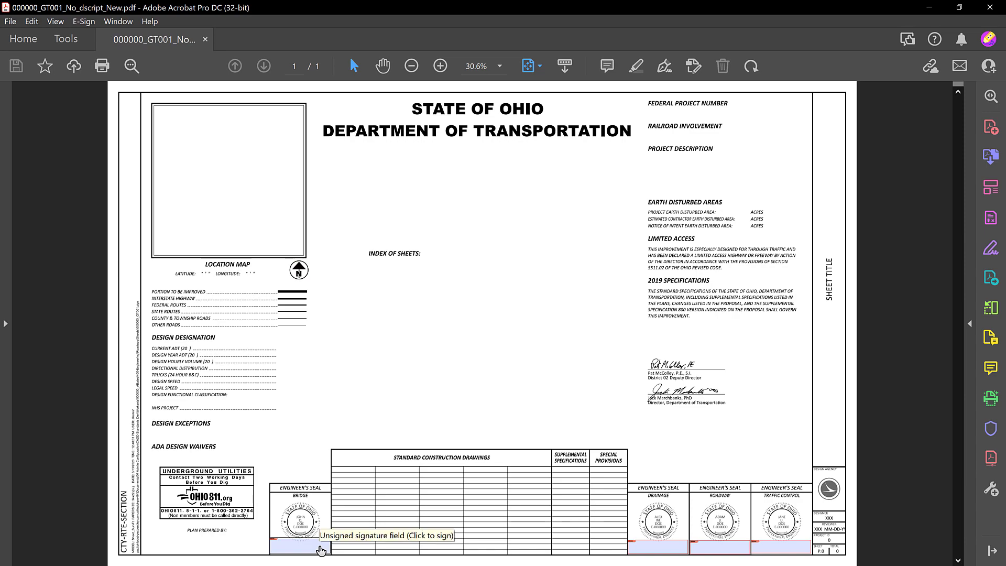
Step: Sign the bridge signature field with the current digital ID and signature appearance
left_click(321, 549)
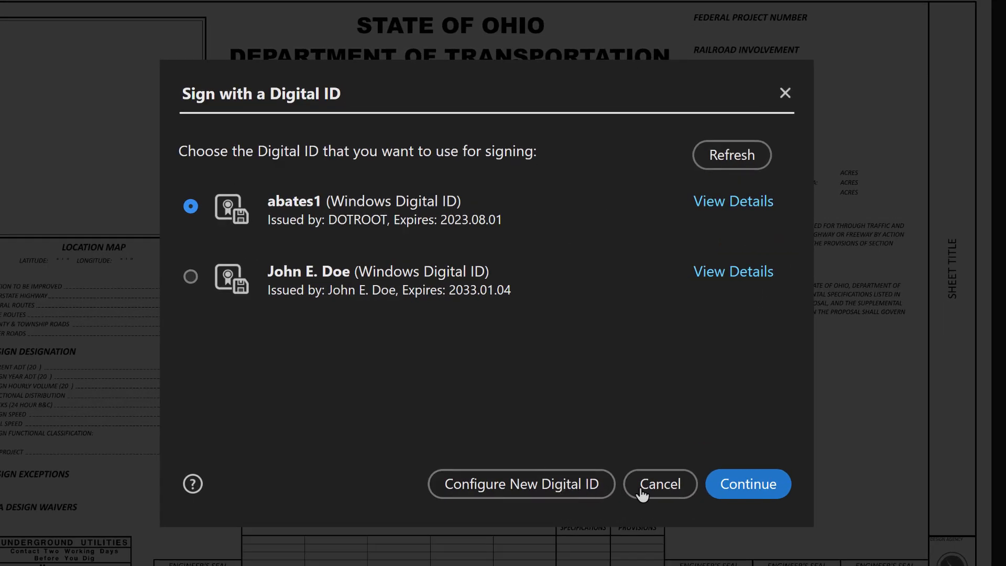
left_click(769, 489)
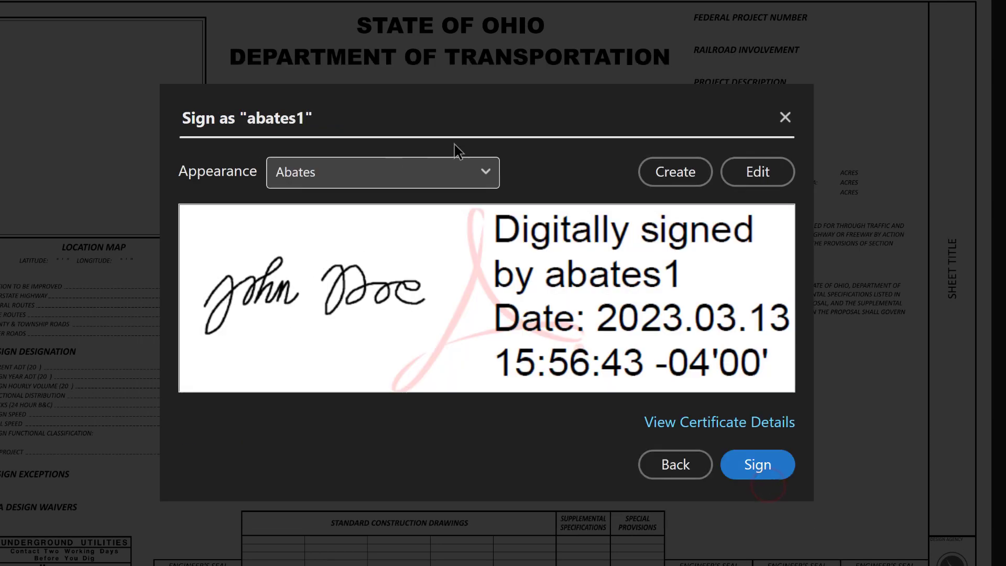
left_click(414, 172)
left_click(581, 164)
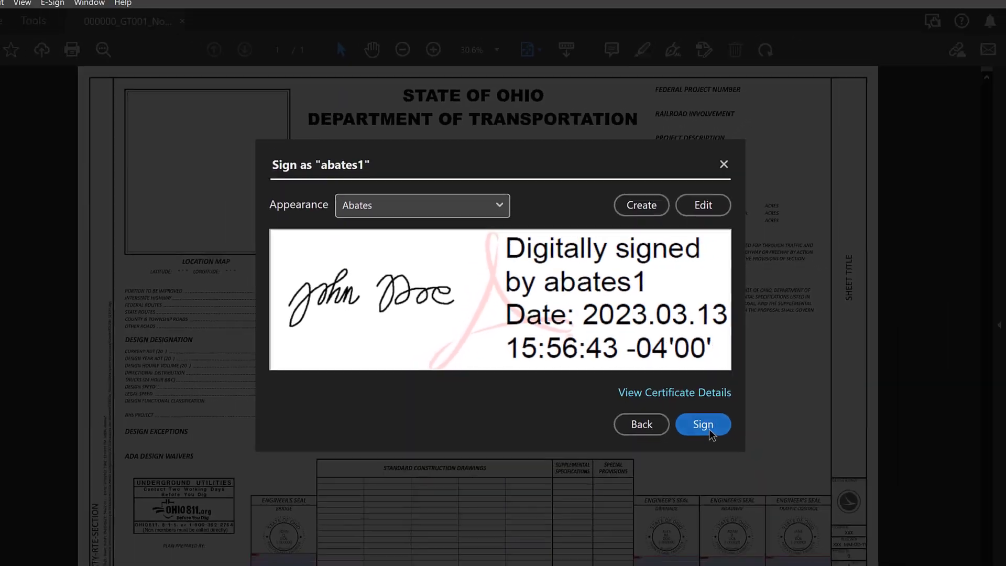
left_click(752, 463)
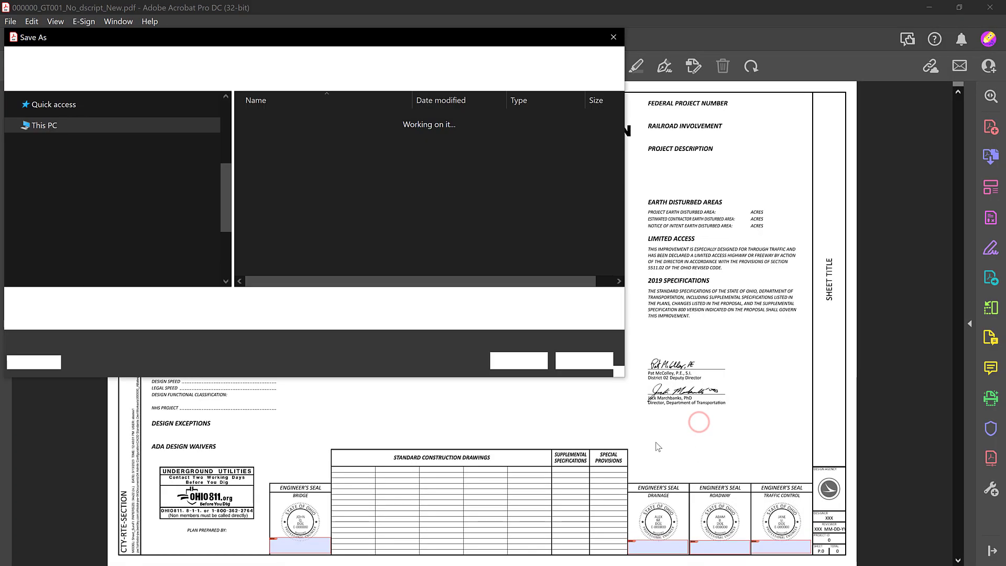
Step: Save the signed copy over 000000_GT001_No_dscript_New1.pdf
left_click(369, 244)
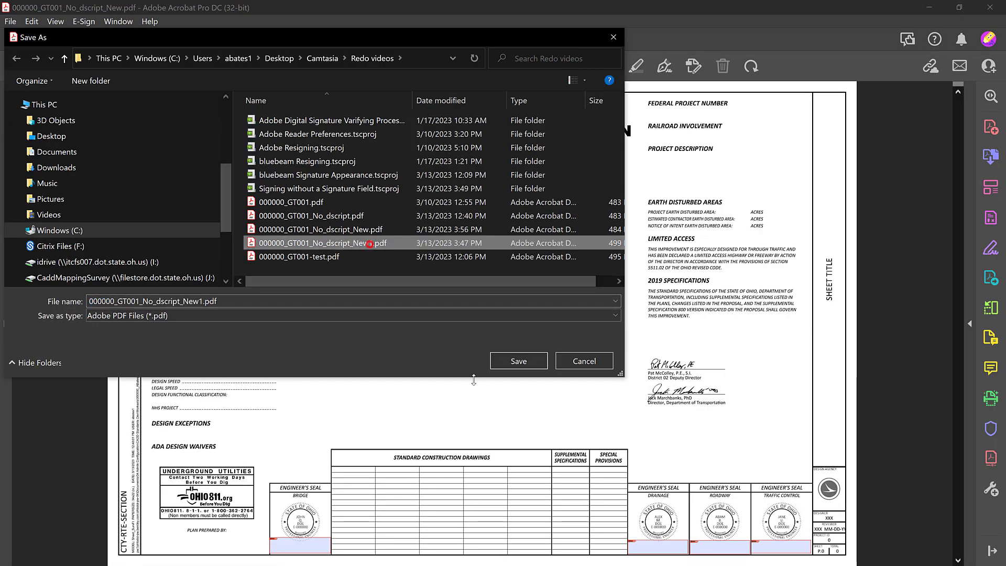
left_click(523, 368)
left_click(583, 297)
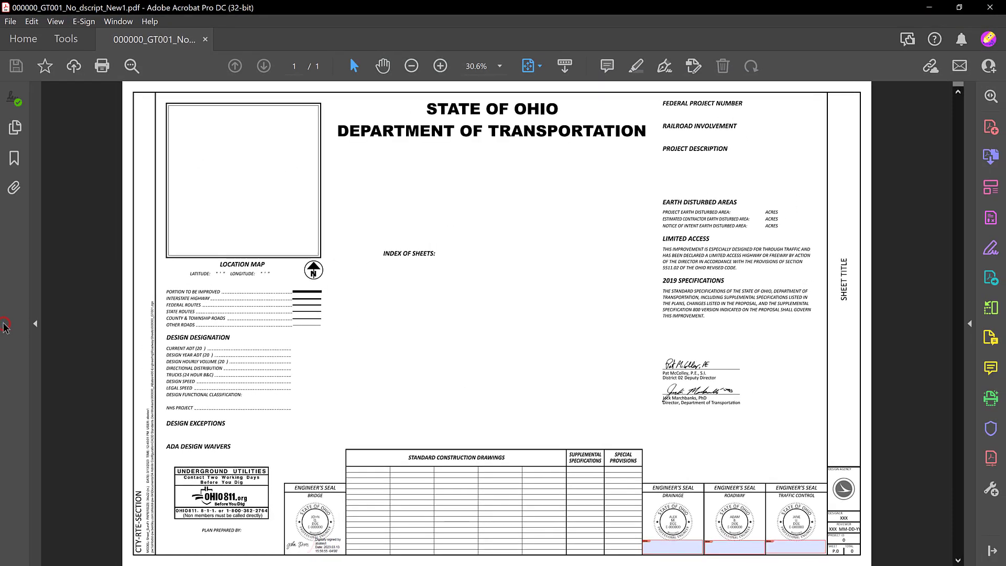
Step: Show the Signatures panel with Rev. 1 and its signature details expanded
left_click(15, 99)
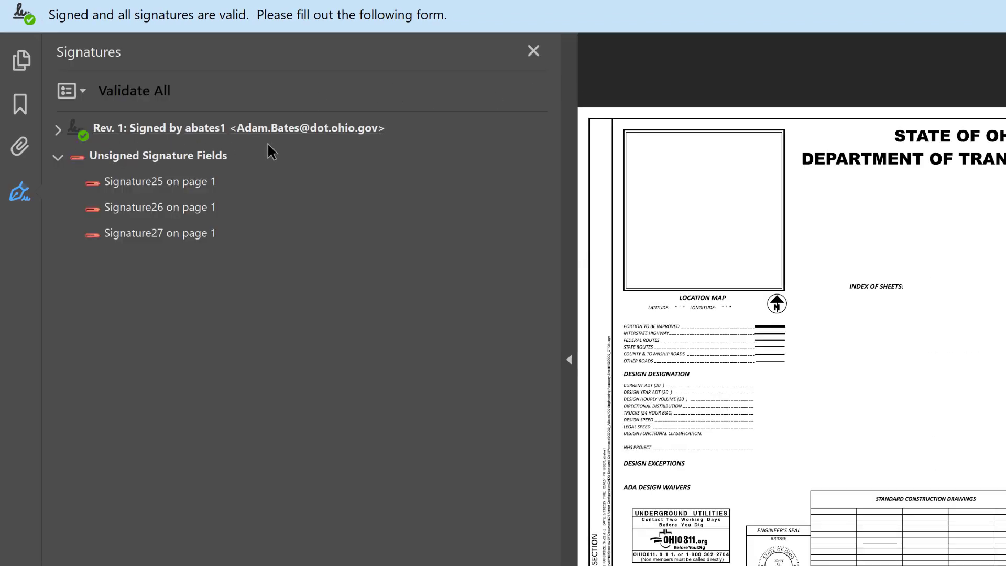
left_click(55, 131)
left_click(88, 268)
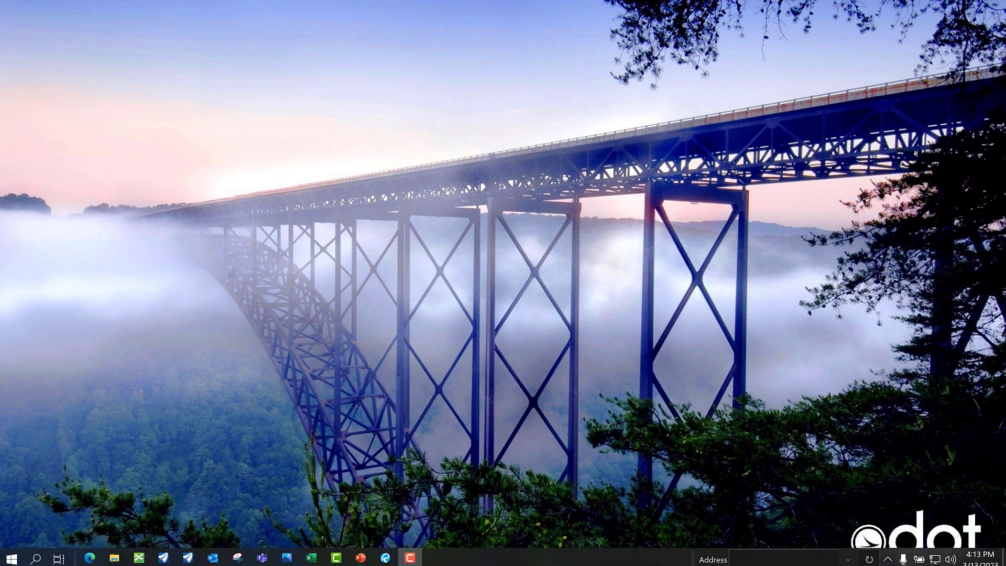
Step: Bring the Bluebeam Revu window to the front from the taskbar
left_click(387, 558)
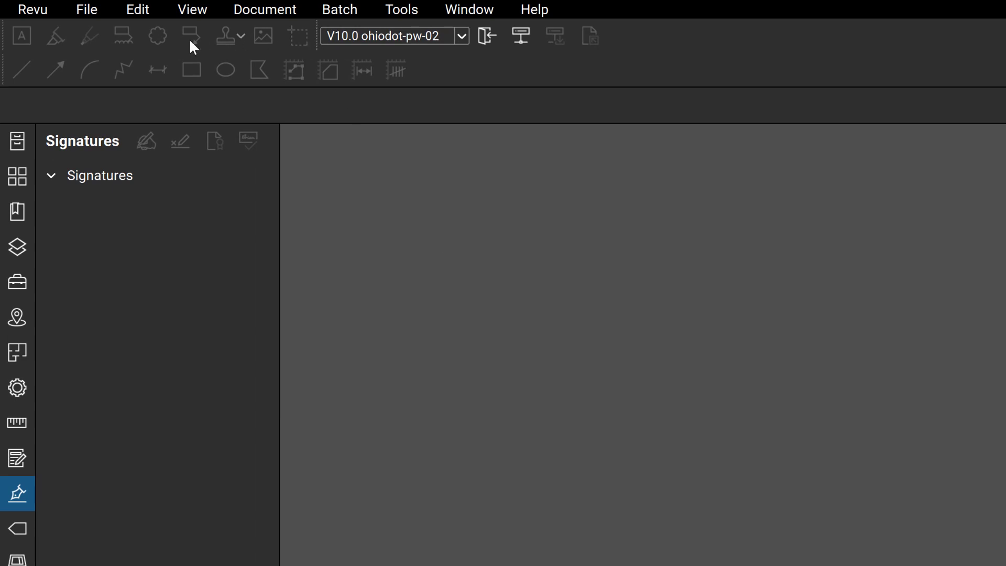
Step: Open 000000_GT001_No_dscript.pdf from File > Open Recent
left_click(92, 11)
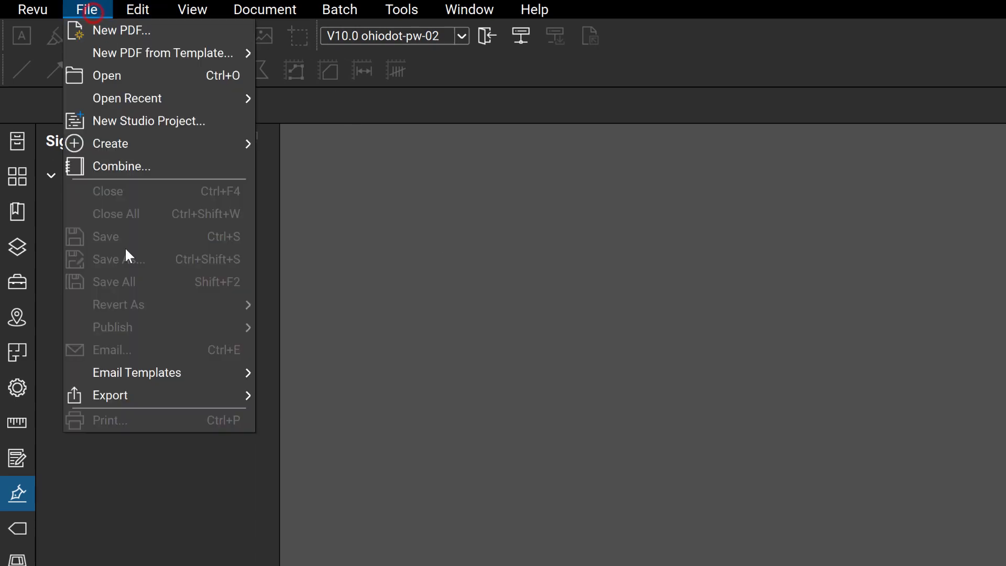
mouse_move(159, 103)
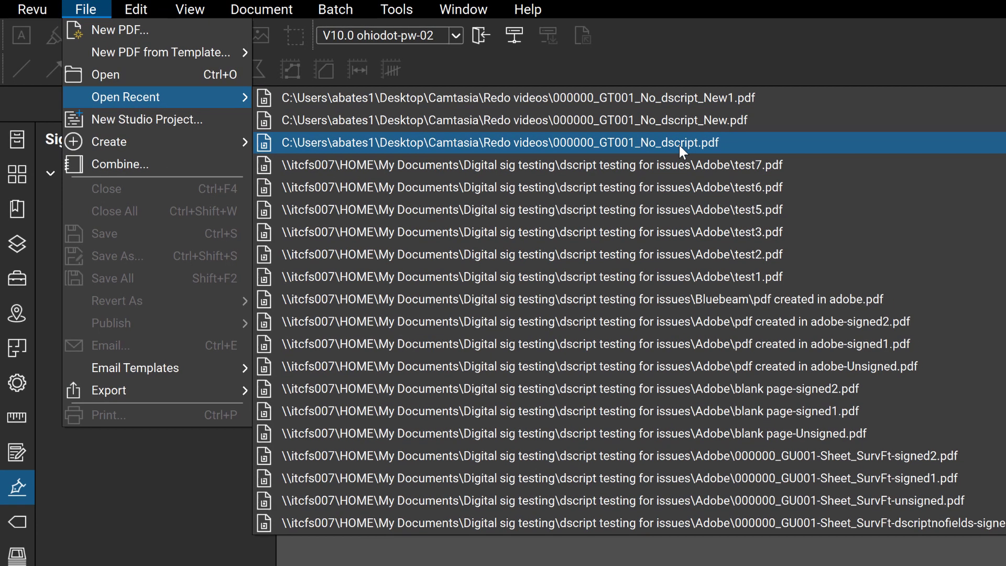
left_click(679, 145)
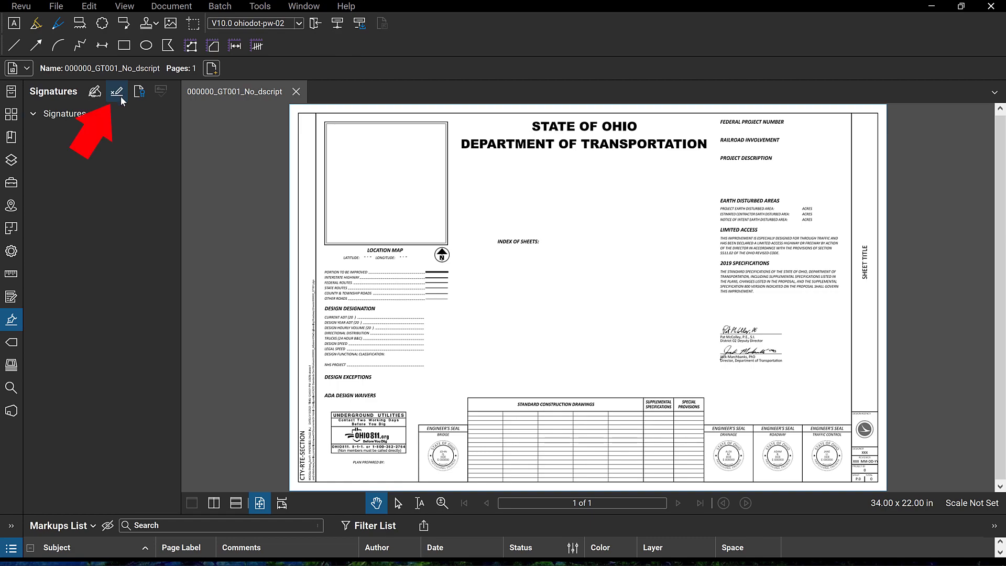
Step: Place signature fields in the Bridge, Drainage, Roadway and Traffic Control seal boxes
left_click(119, 94)
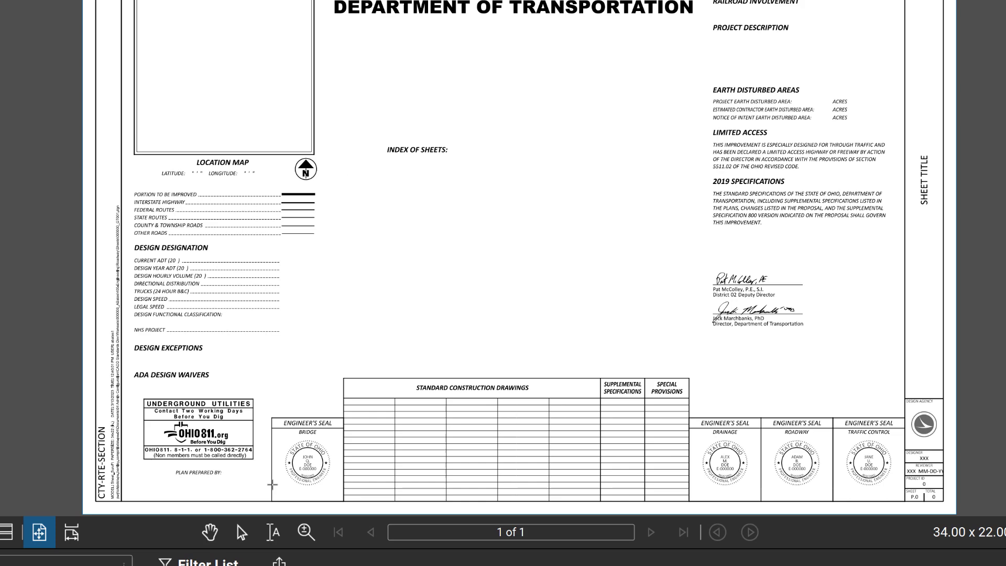
left_click(244, 487)
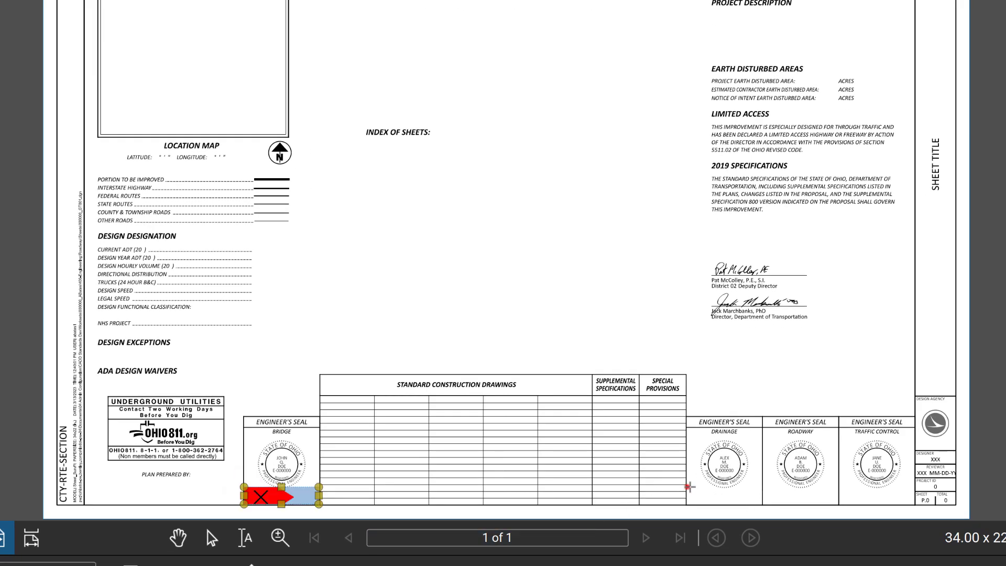
left_click(689, 486)
left_click(837, 504)
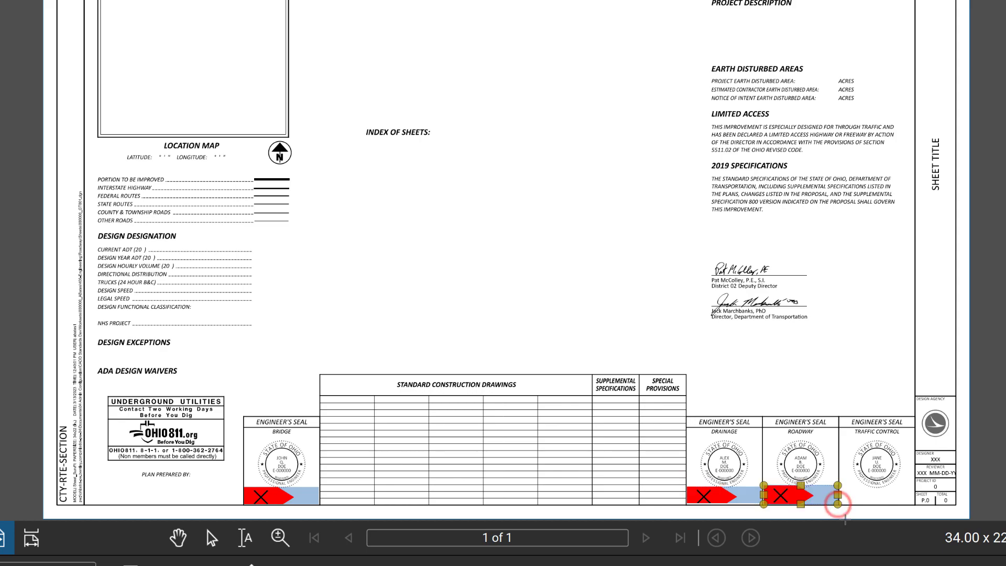
left_click(914, 504)
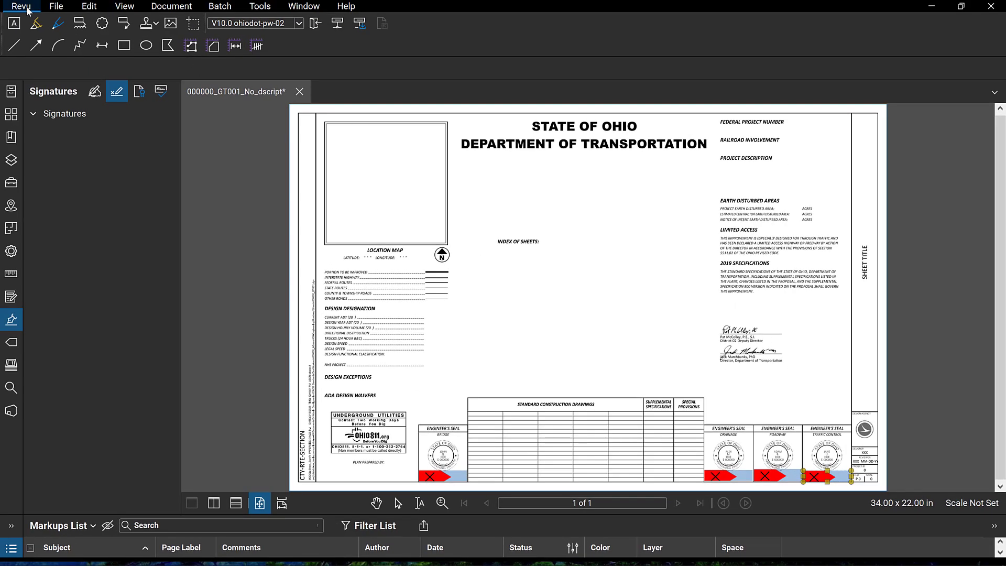
Step: Save As over 000000_GT001_No_dscript_New.pdf, skipping the ProjectWise log-in
left_click(57, 7)
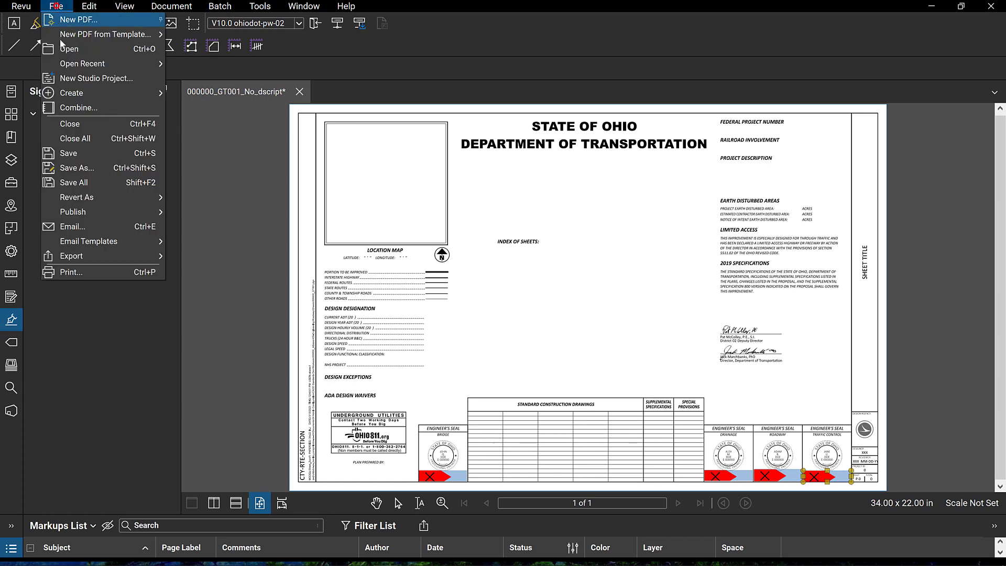
left_click(87, 168)
left_click(391, 268)
double_click(374, 202)
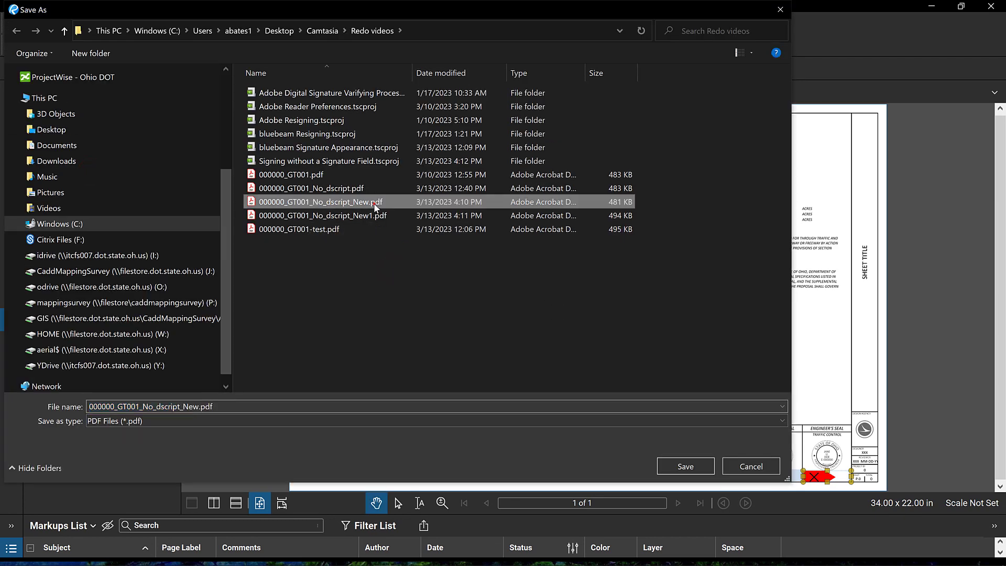
left_click(542, 290)
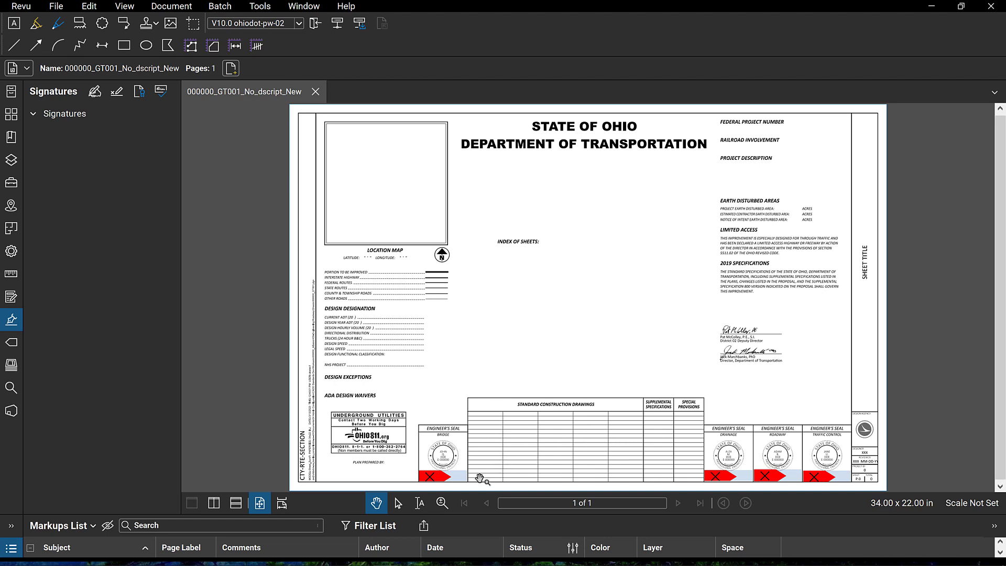
Step: Sign the Bridge seal field with the current digital ID and signature appearance
left_click(461, 475)
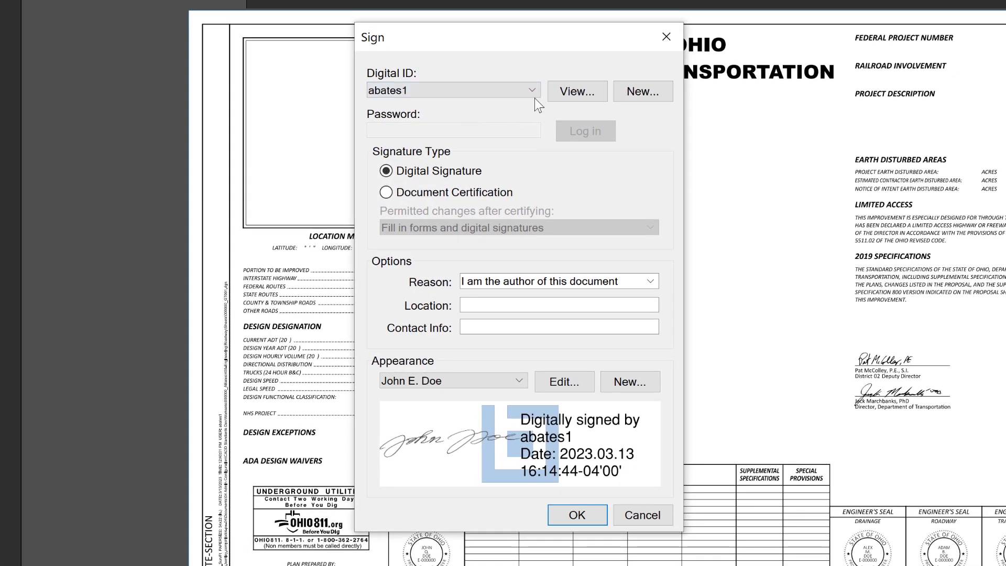
left_click(532, 92)
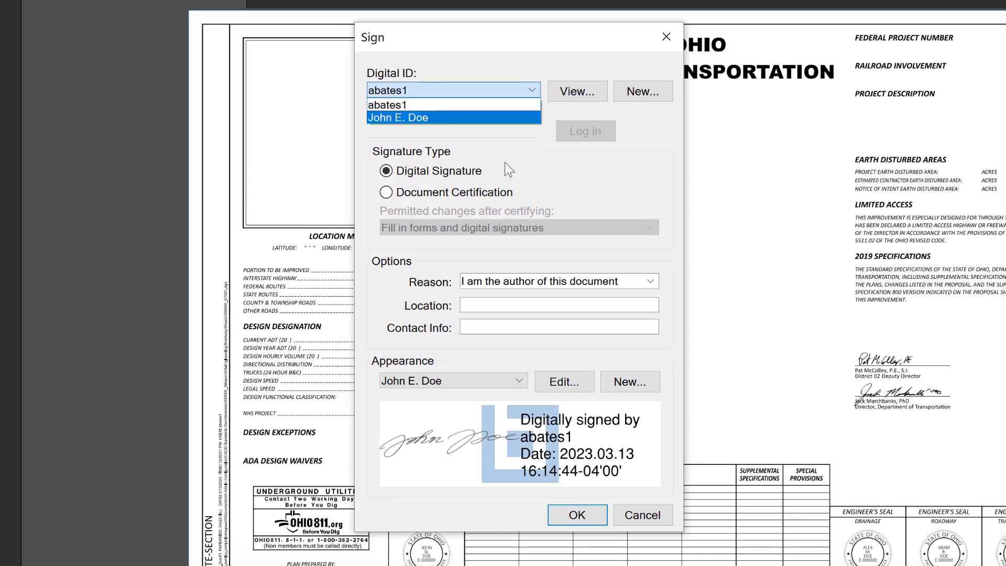
left_click(635, 176)
left_click(484, 377)
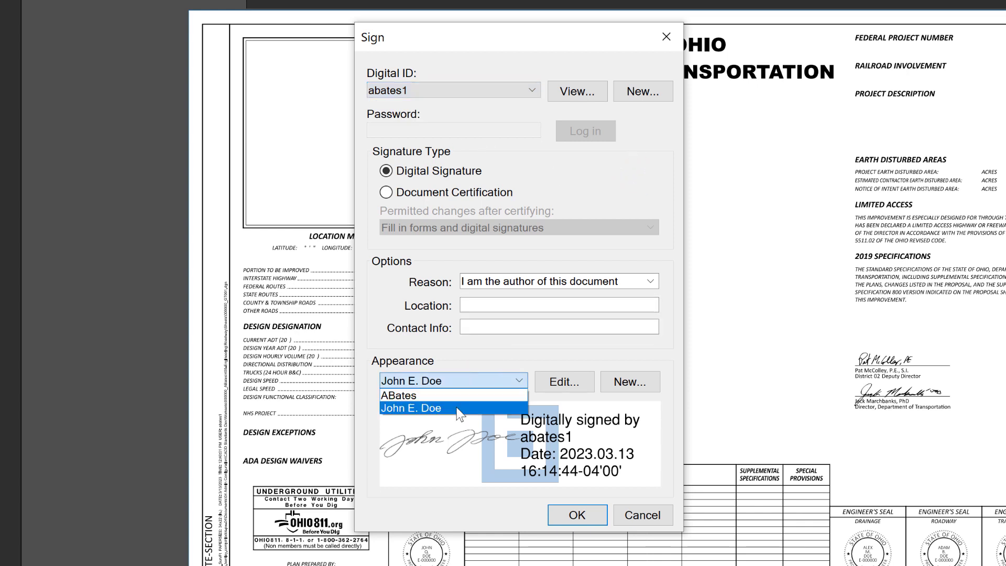
left_click(539, 348)
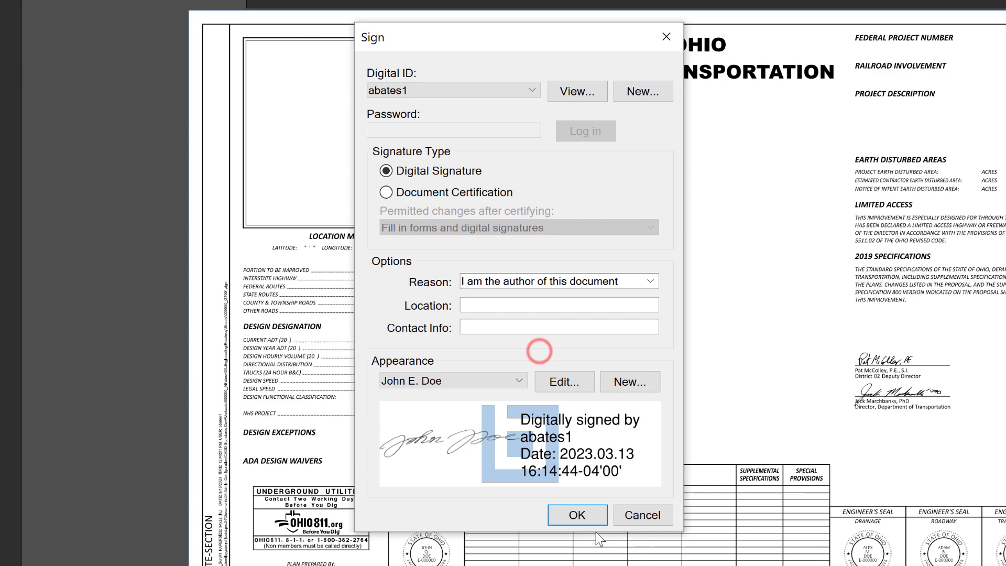
left_click(588, 516)
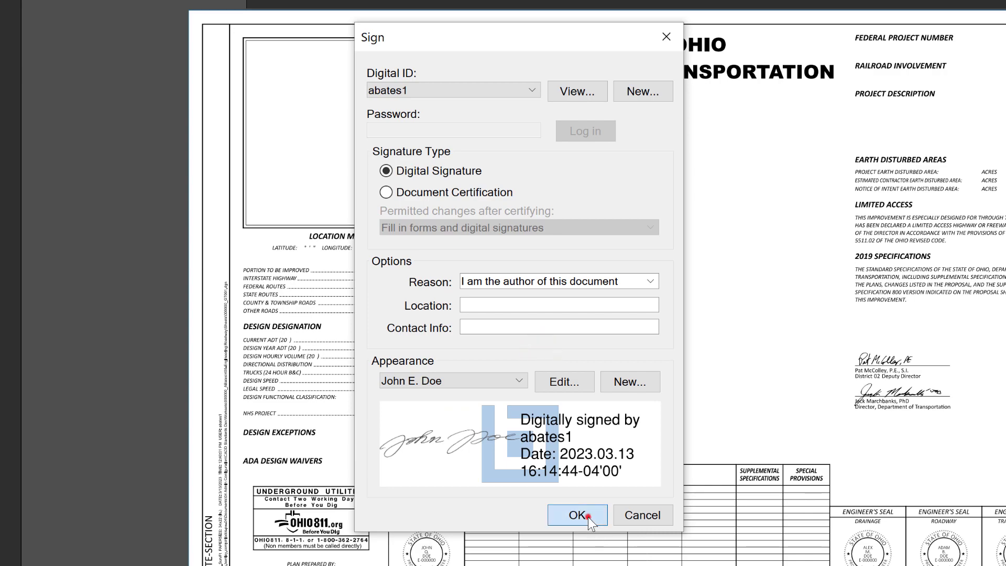
Step: Save the signed copy as 000000_GT001_No_dscript_New1.pdf, bypassing ProjectWise log-in
left_click(356, 261)
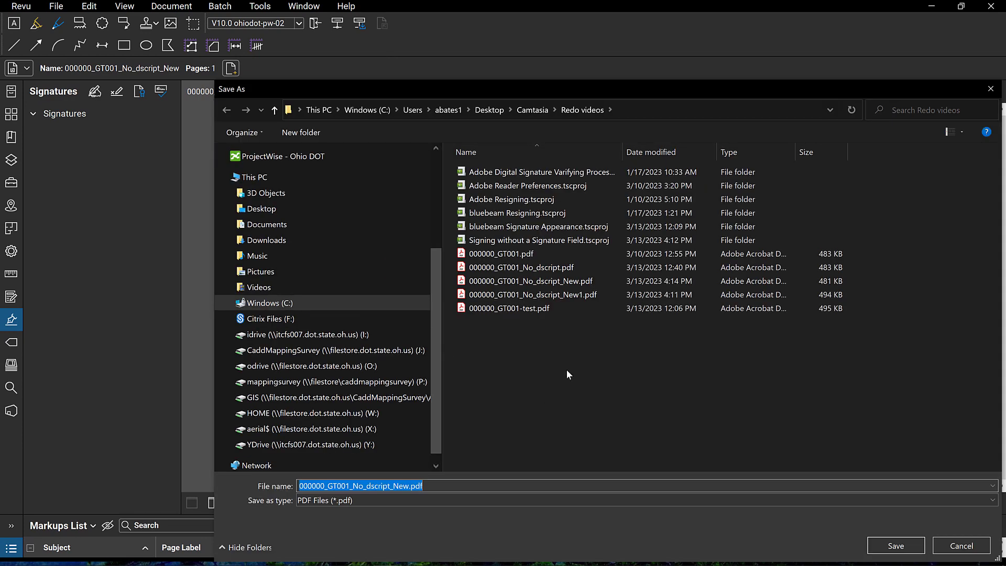
left_click(576, 297)
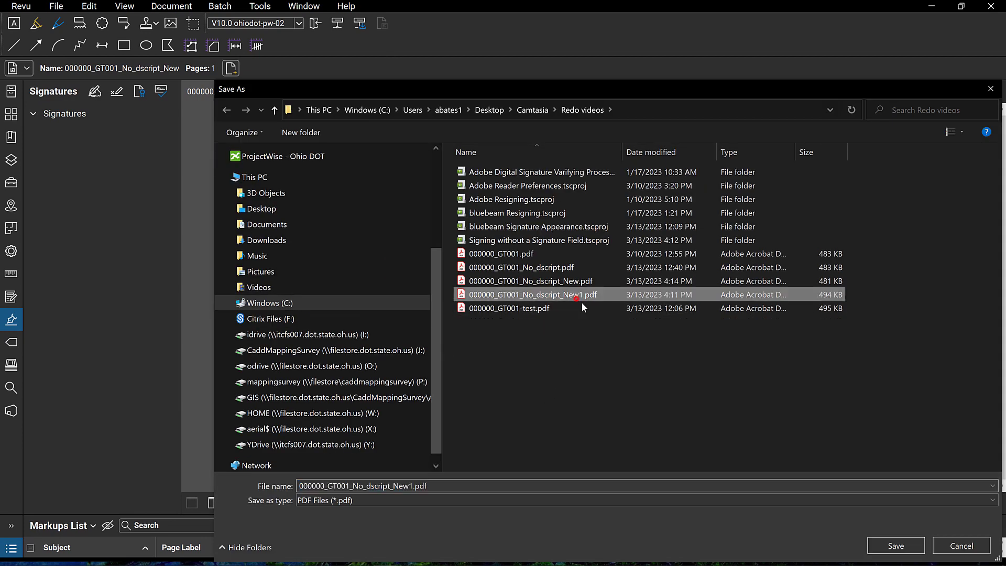
left_click(895, 545)
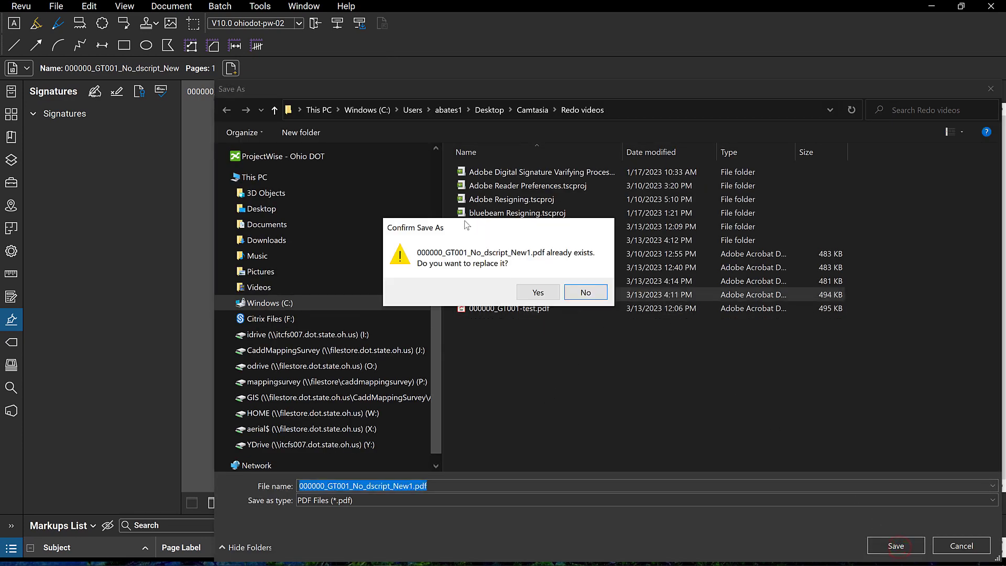
Step: Replace 000000_GT001_No_dscript_New1.pdf and expand Rev.1 details showing the DOTROOT authority
left_click(535, 292)
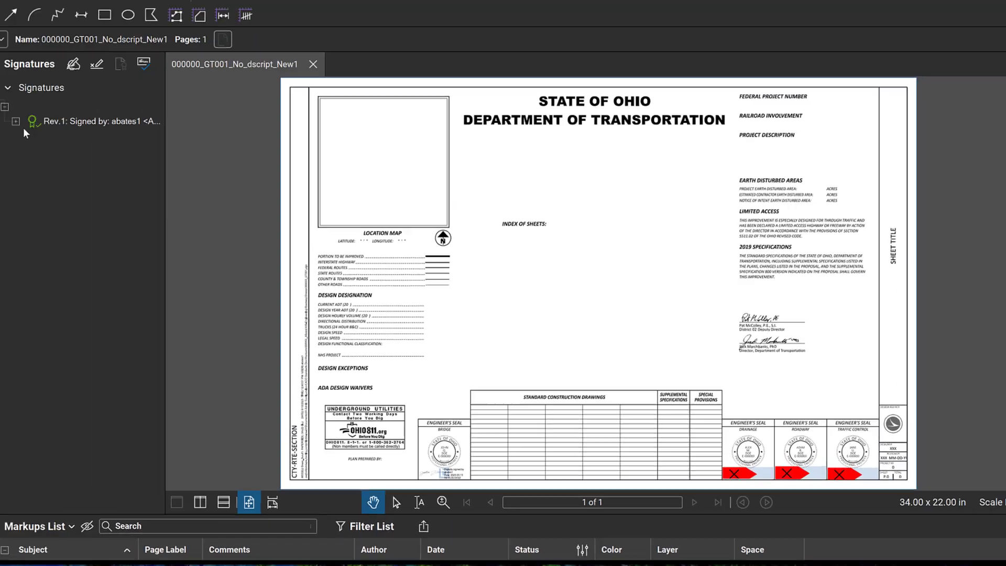
left_click(42, 144)
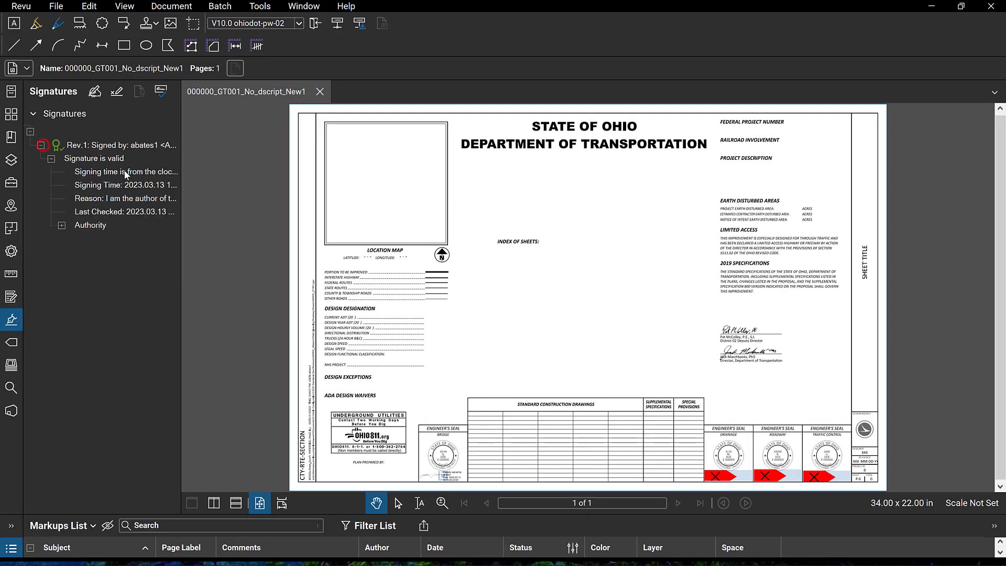
left_click(62, 225)
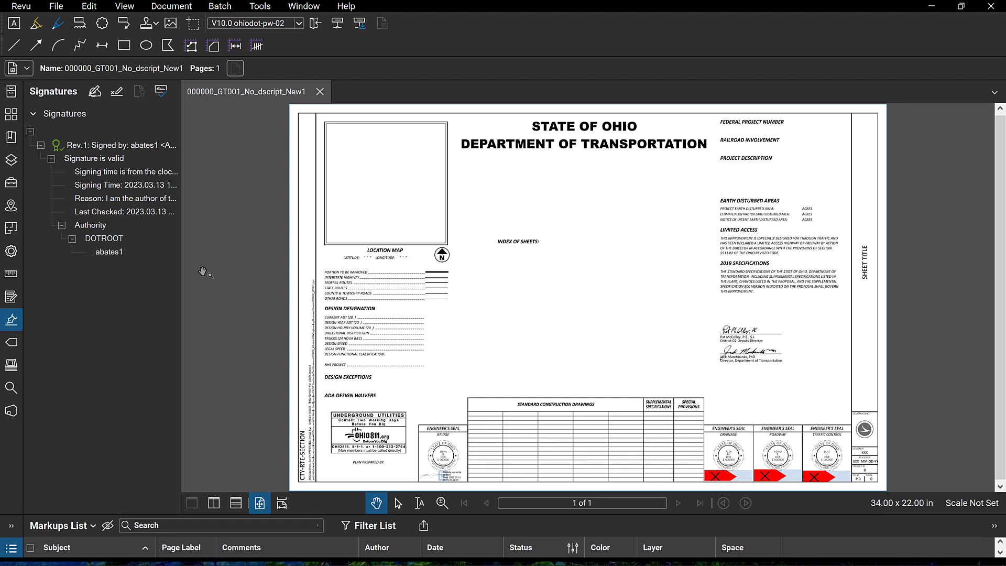
Step: Use the Bridge signature's context menu to open ODOT's CADD Services Support Request form
right_click(448, 476)
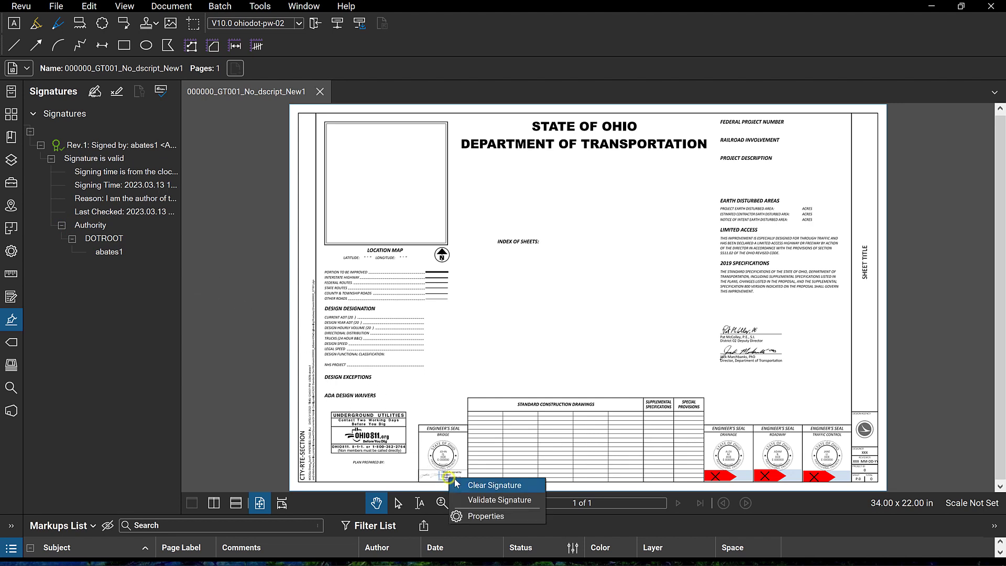
left_click(520, 485)
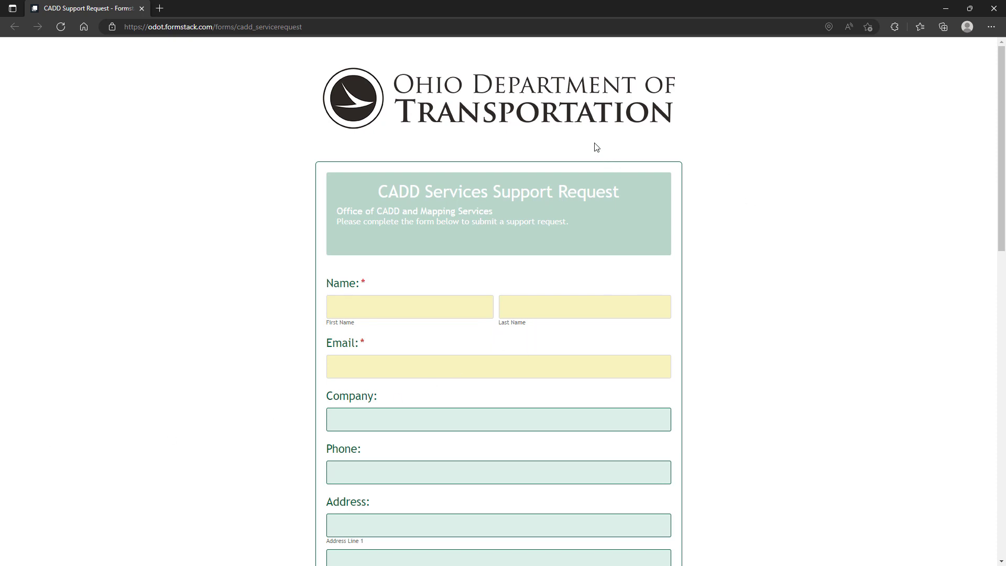
scroll(442, 231, "down", 15)
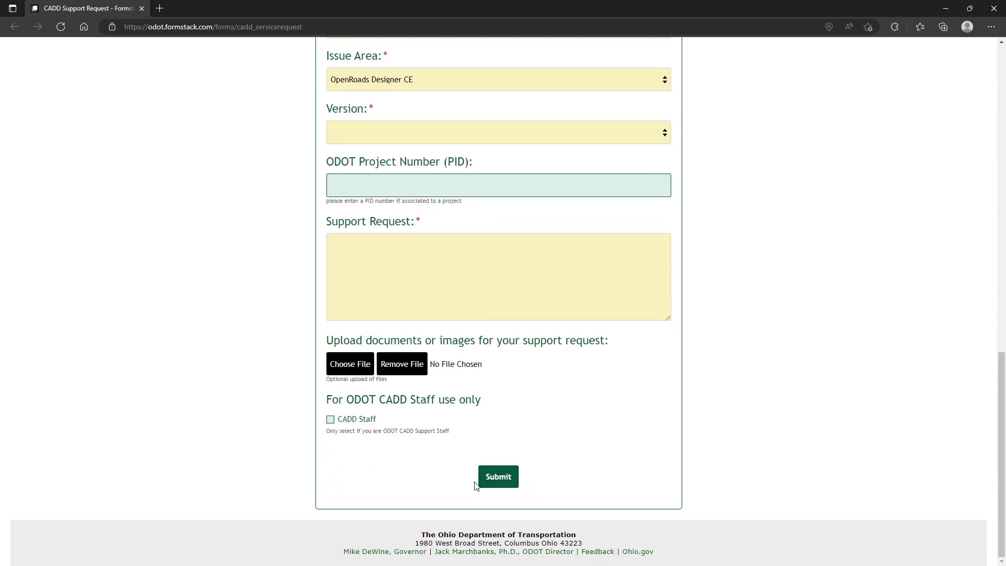